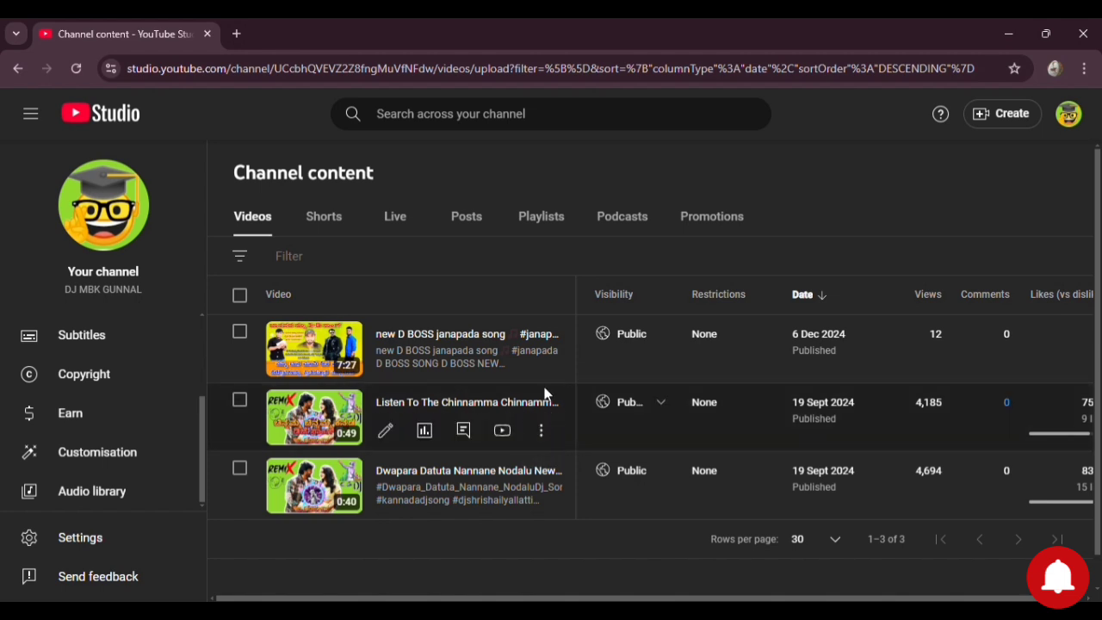
# Start a promotion for the "new D BOSS janapada song" video with the preselected Google Ads account and Video views as the main goal.
pyautogui.click(540, 363)
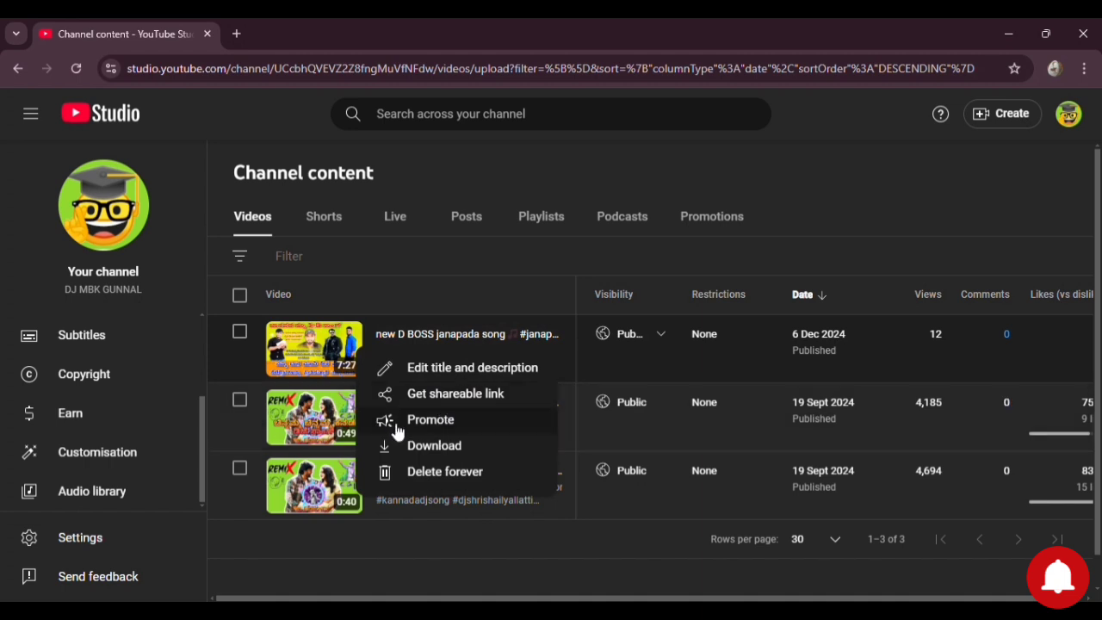
pyautogui.click(431, 420)
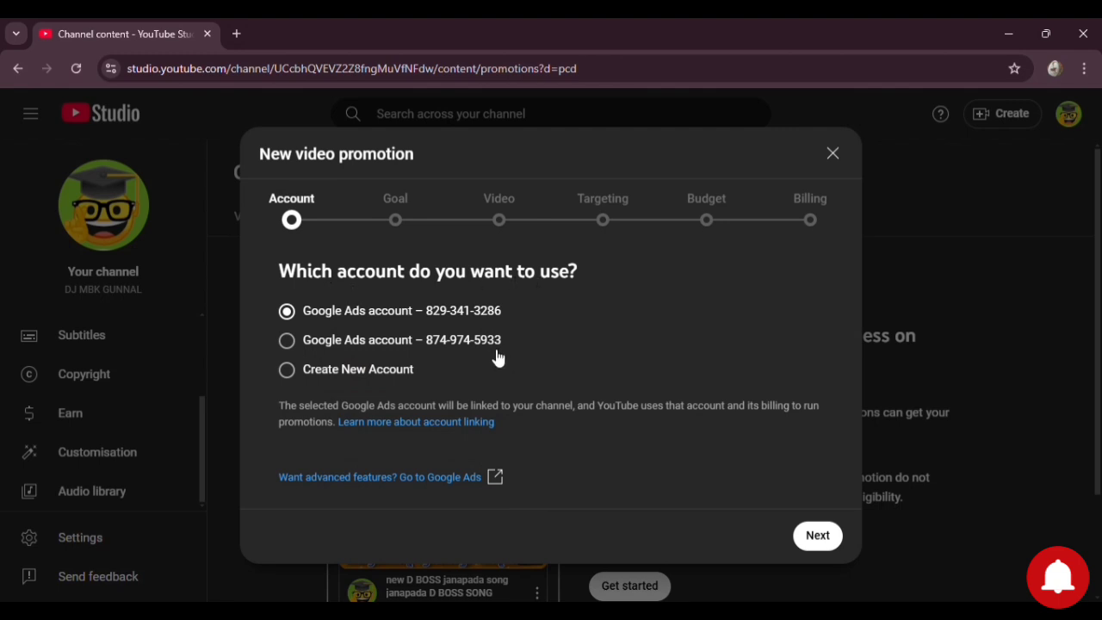
pyautogui.click(838, 551)
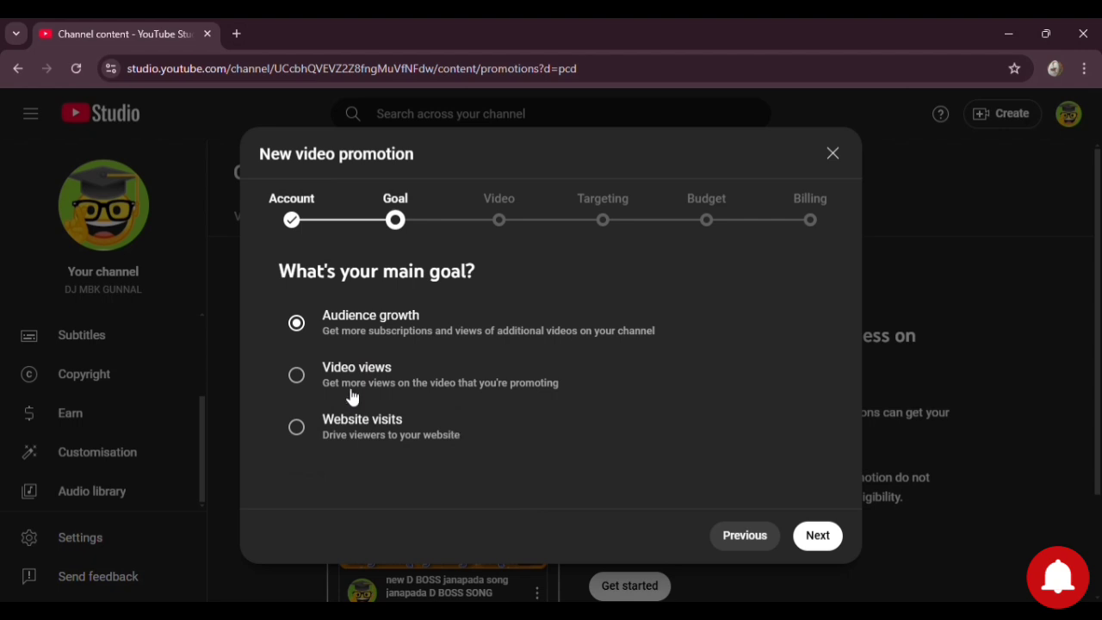
pyautogui.click(301, 378)
pyautogui.click(821, 546)
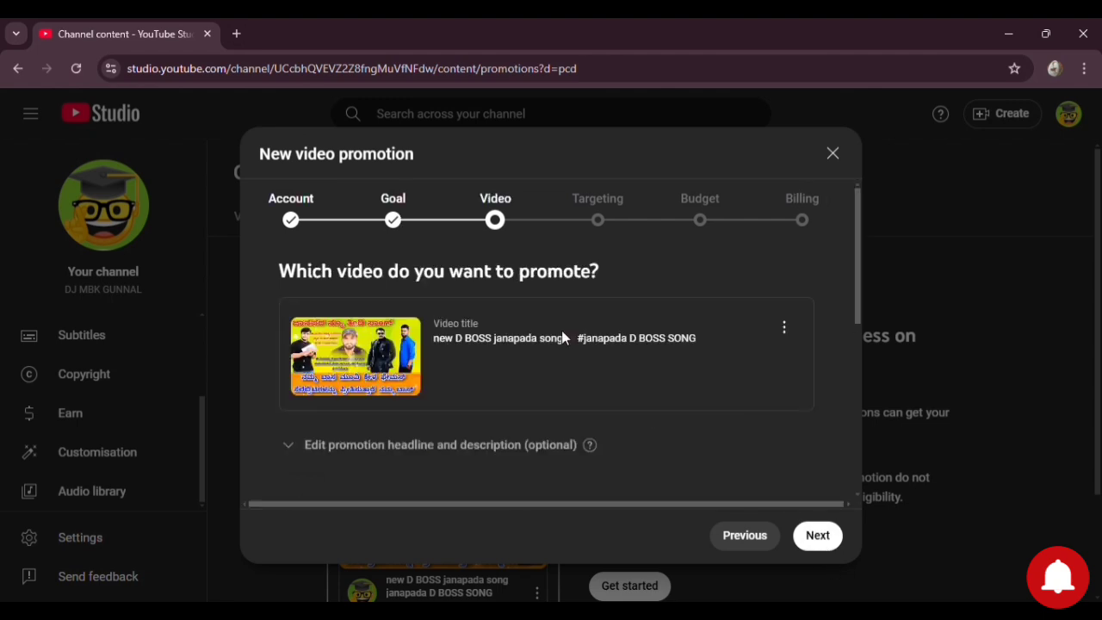
# Expand and review the optional promotion headline and description, keep both texts, and continue to the targeting stage.
pyautogui.scroll(-3, 556, 332)
pyautogui.scroll(5, 551, 330)
pyautogui.click(290, 448)
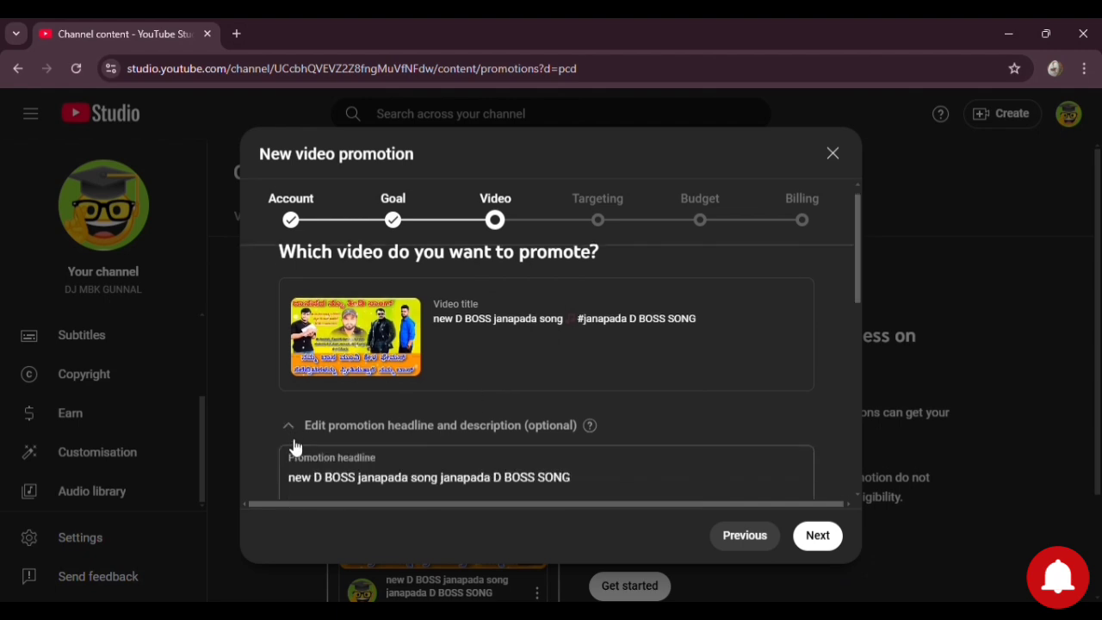
pyautogui.scroll(-3, 290, 450)
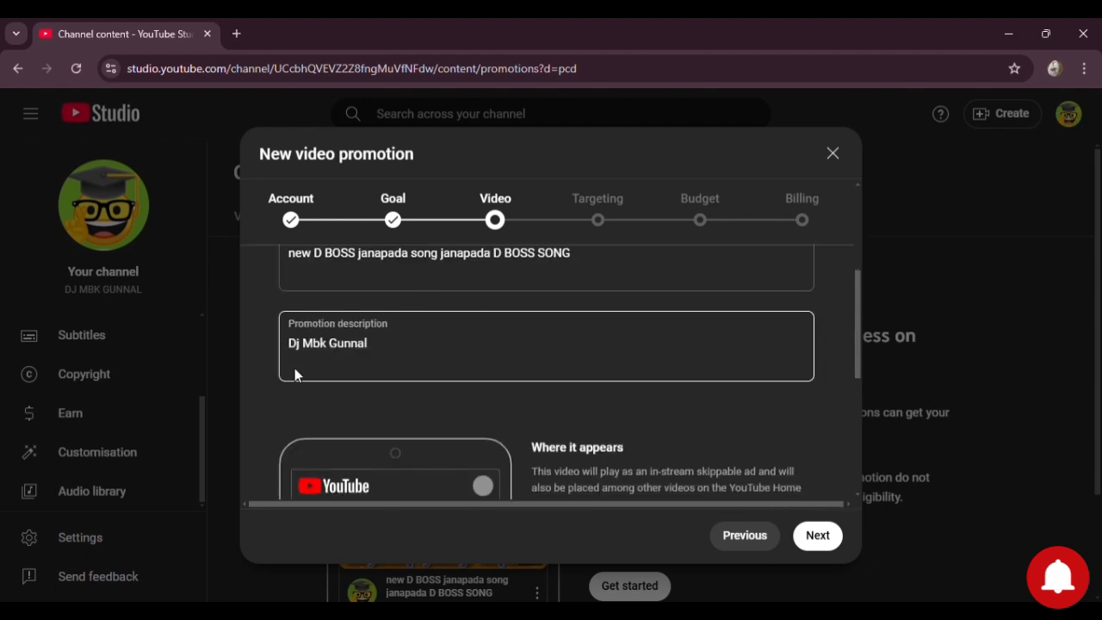
pyautogui.scroll(1, 344, 372)
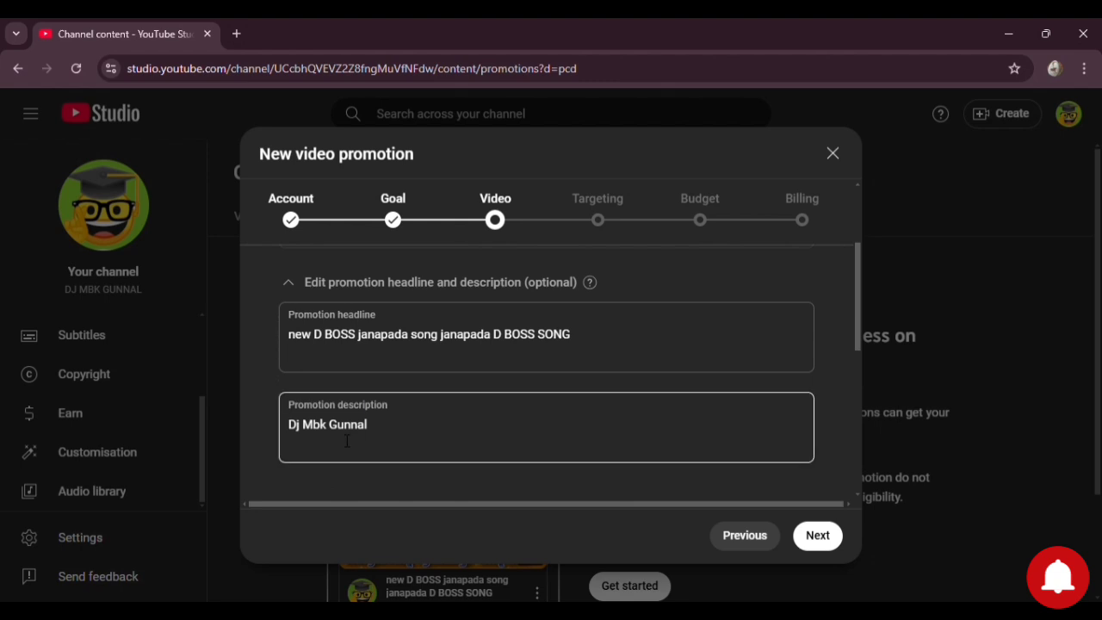
pyautogui.scroll(2, 458, 437)
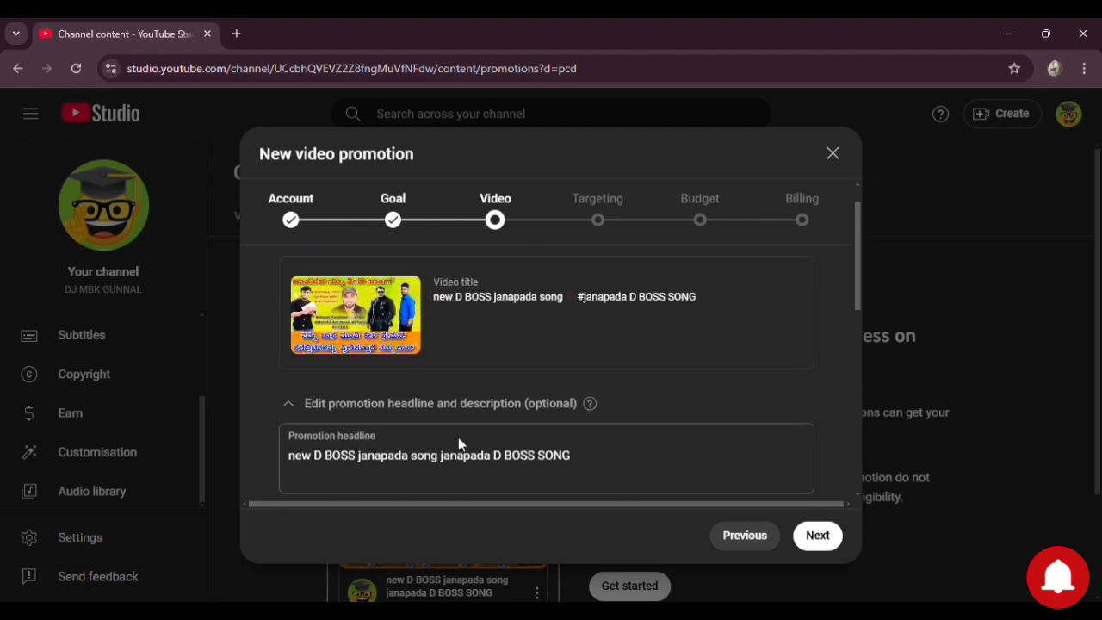
pyautogui.click(819, 533)
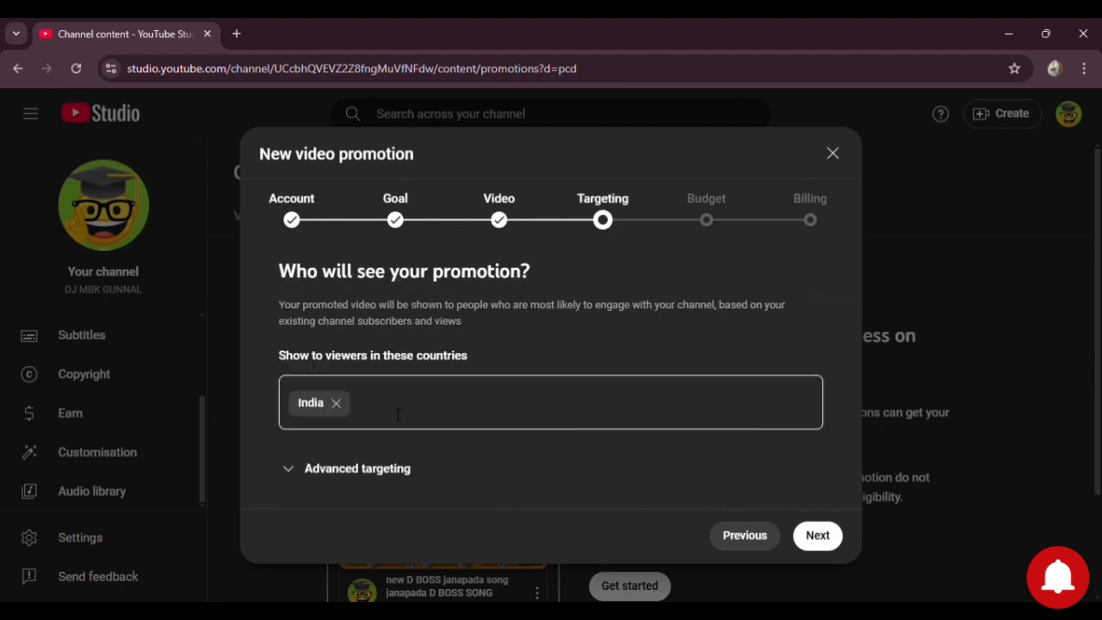
# Review the advanced targeting for genders, ages and languages, keep the defaults with India as the country, and continue to the budget.
pyautogui.click(294, 473)
pyautogui.scroll(-3, 310, 462)
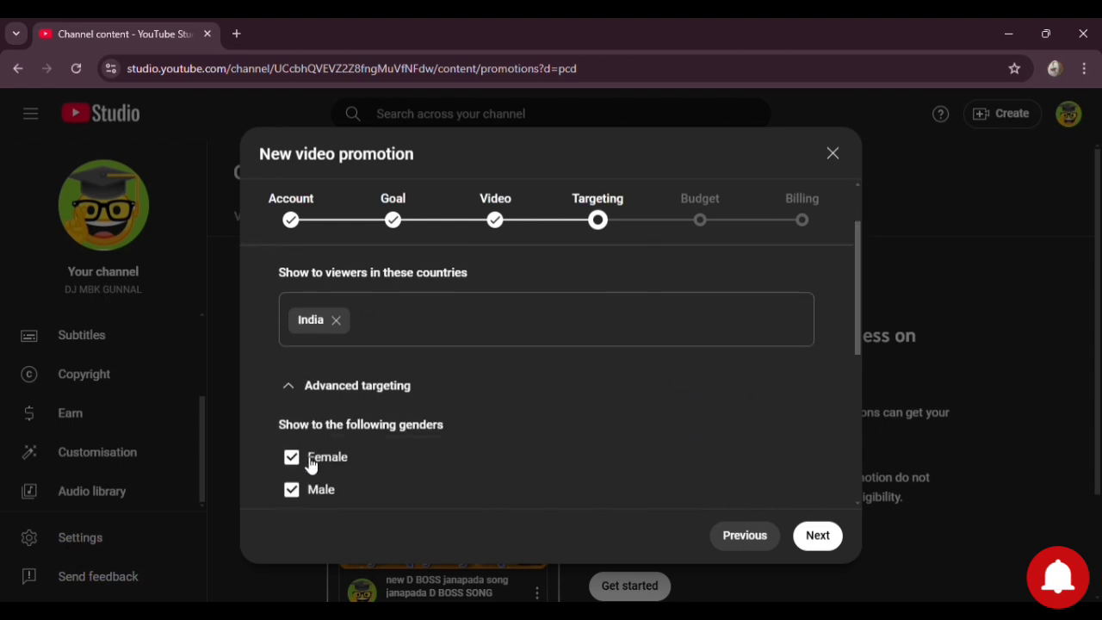
pyautogui.scroll(-2, 311, 465)
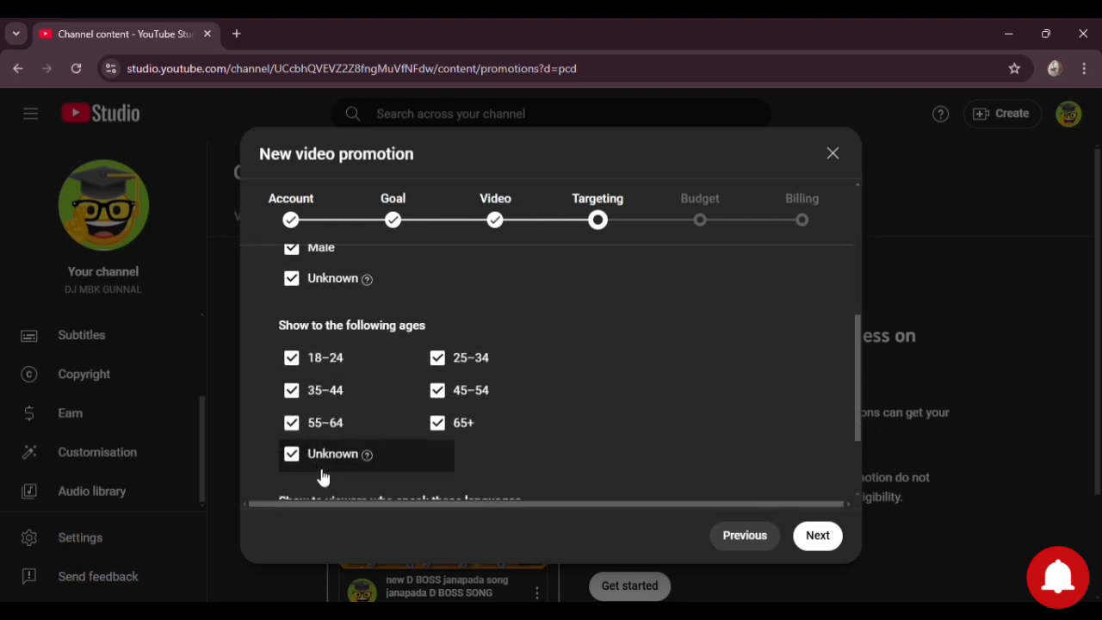
pyautogui.scroll(-2, 456, 483)
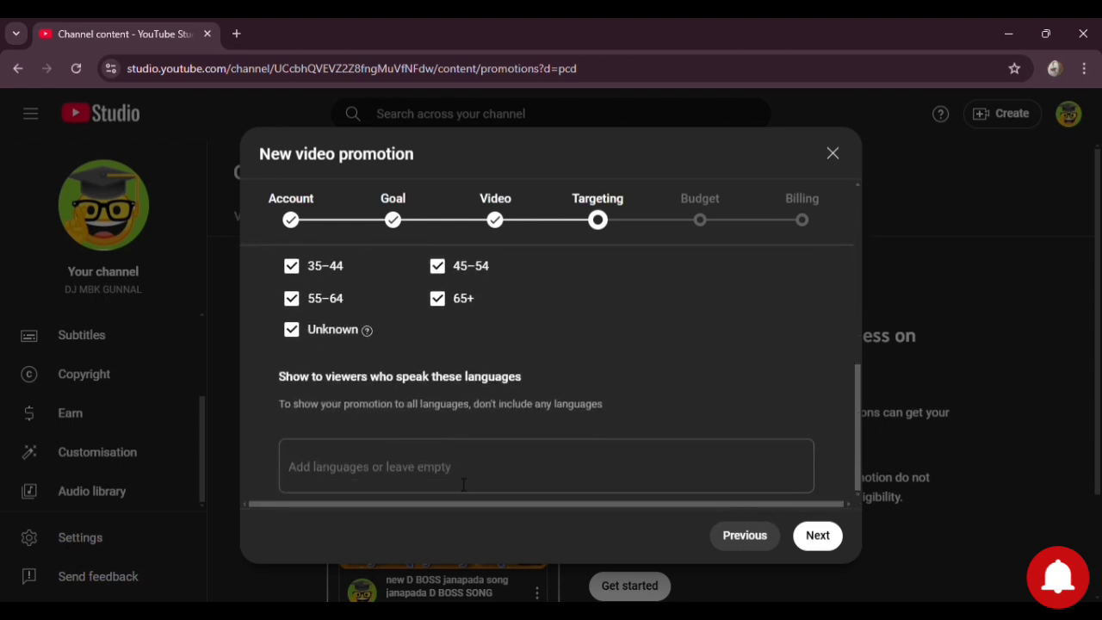
pyautogui.scroll(-1, 463, 485)
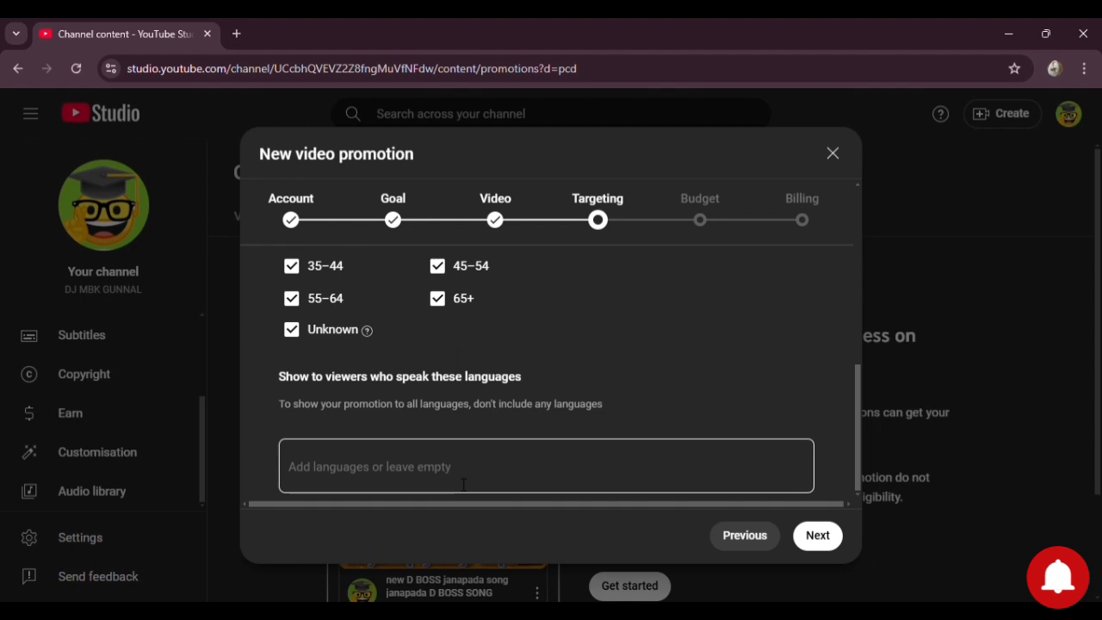
pyautogui.scroll(8, 463, 485)
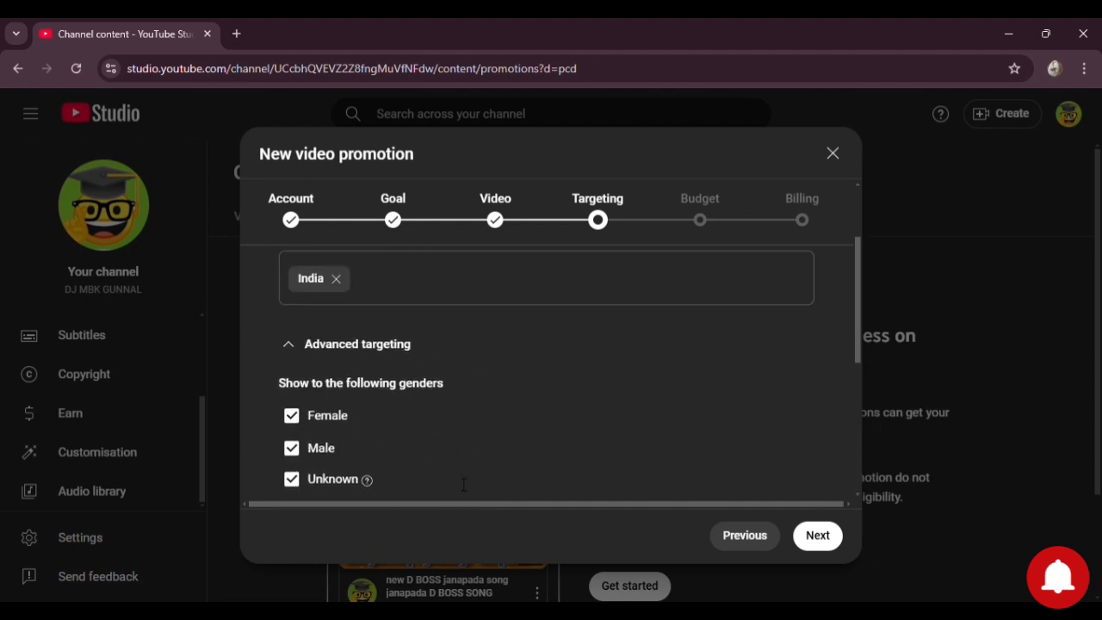
pyautogui.click(818, 536)
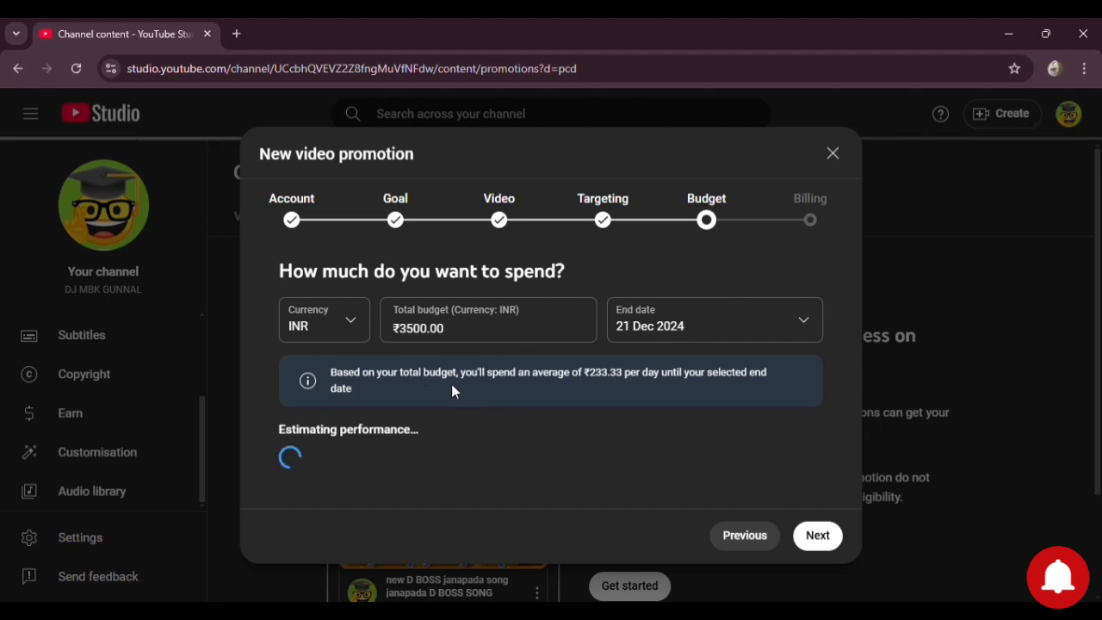
# Examine the estimated views and estimated impressions for the default budget and end date.
pyautogui.scroll(-1, 447, 352)
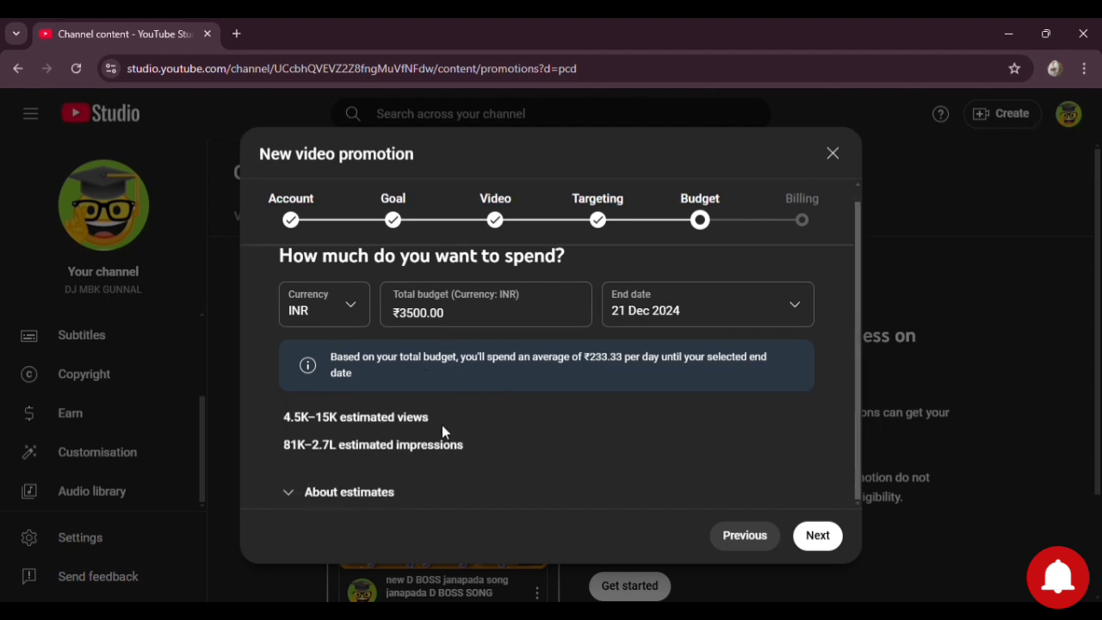
pyautogui.scroll(1, 419, 410)
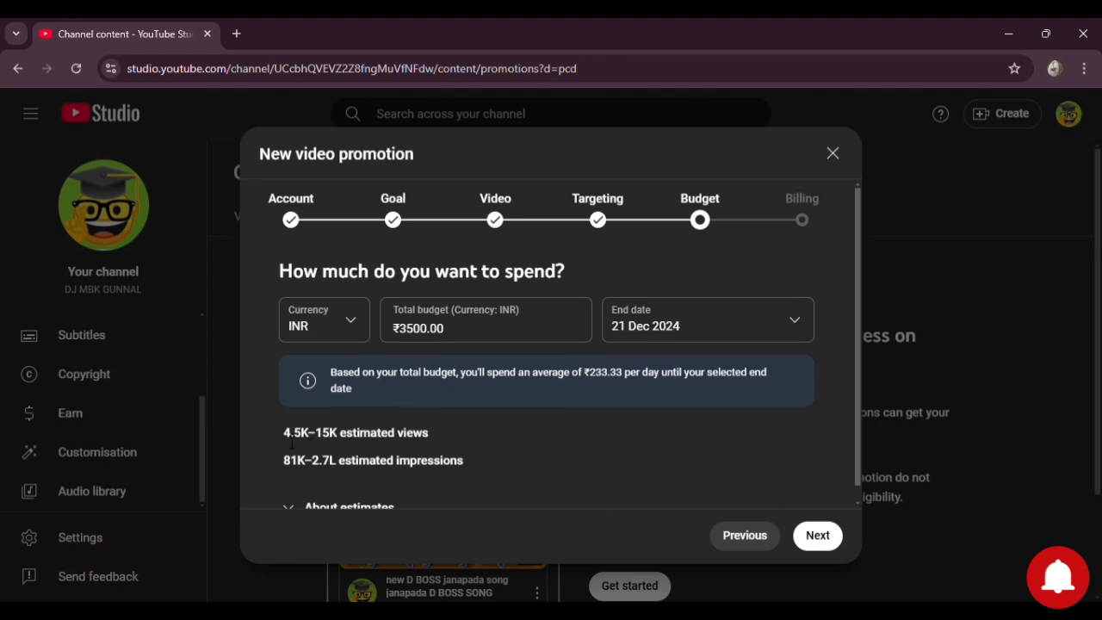
pyautogui.moveTo(281, 435); pyautogui.dragTo(344, 441)
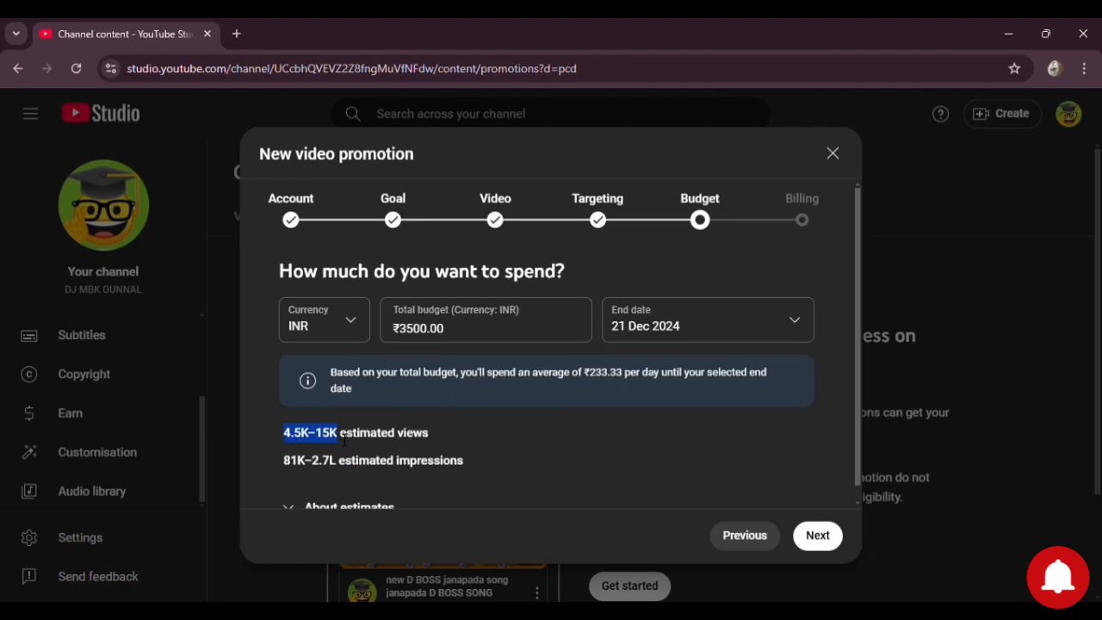
pyautogui.click(435, 443)
pyautogui.moveTo(284, 460); pyautogui.dragTo(347, 467)
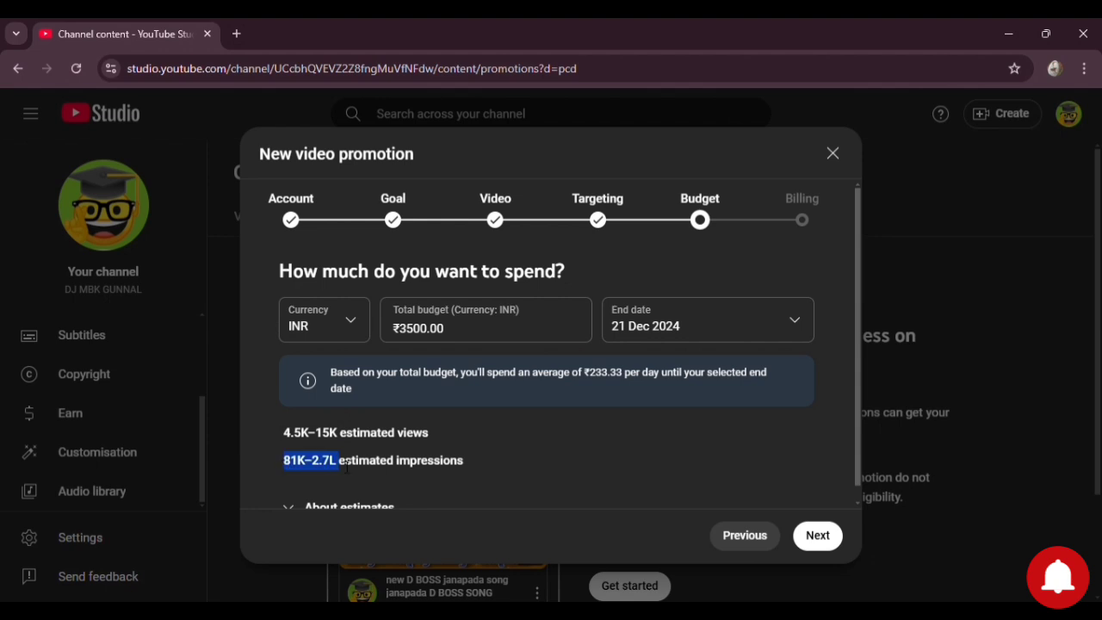
pyautogui.scroll(-1, 346, 467)
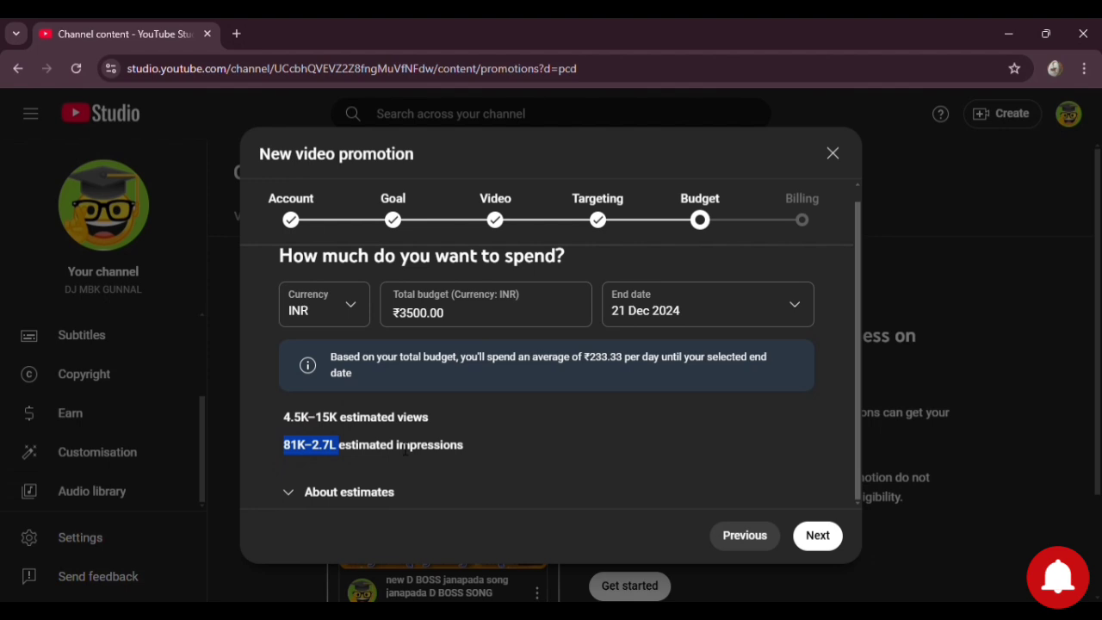
pyautogui.click(405, 450)
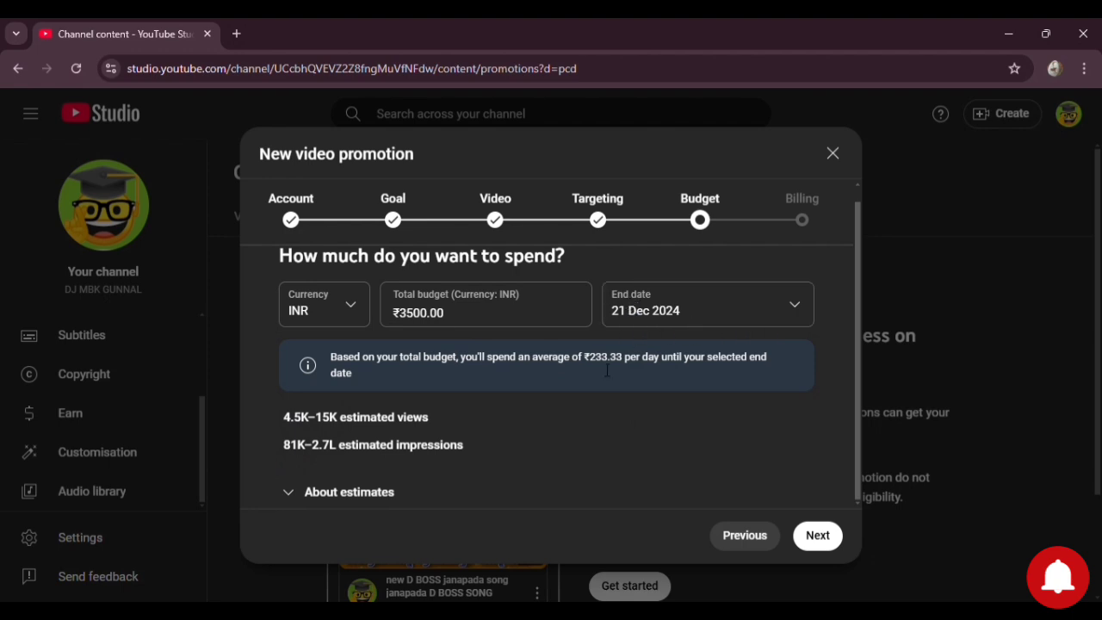
# Compare the performance estimates by trying promotion end dates of 17 Dec 2024, 31 Dec 2024 and 17 Dec 2024 again.
pyautogui.click(785, 319)
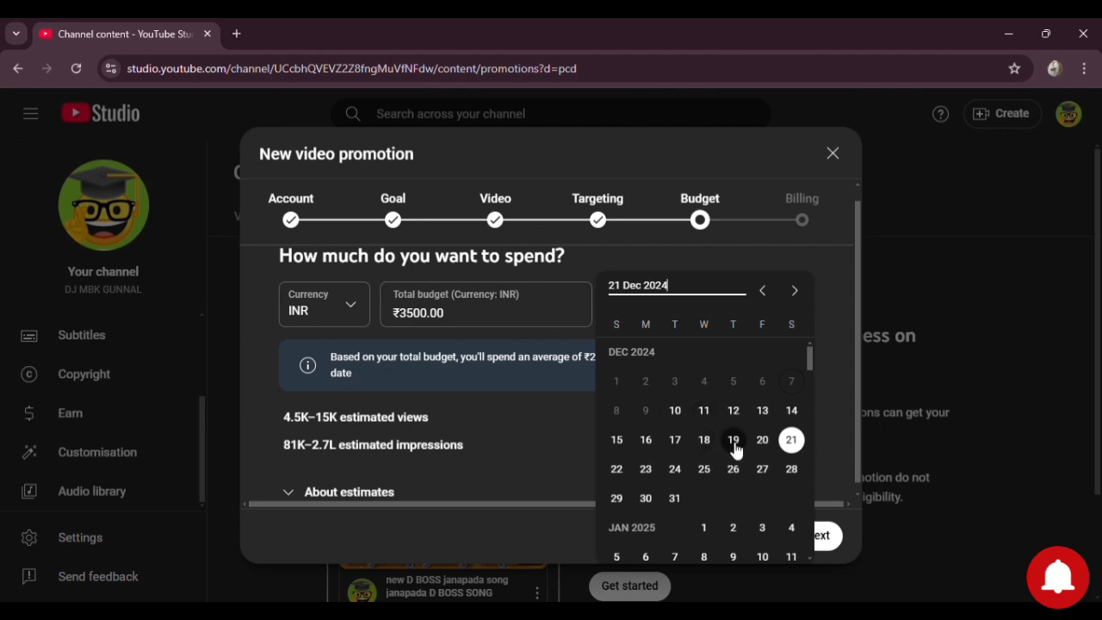
pyautogui.click(673, 442)
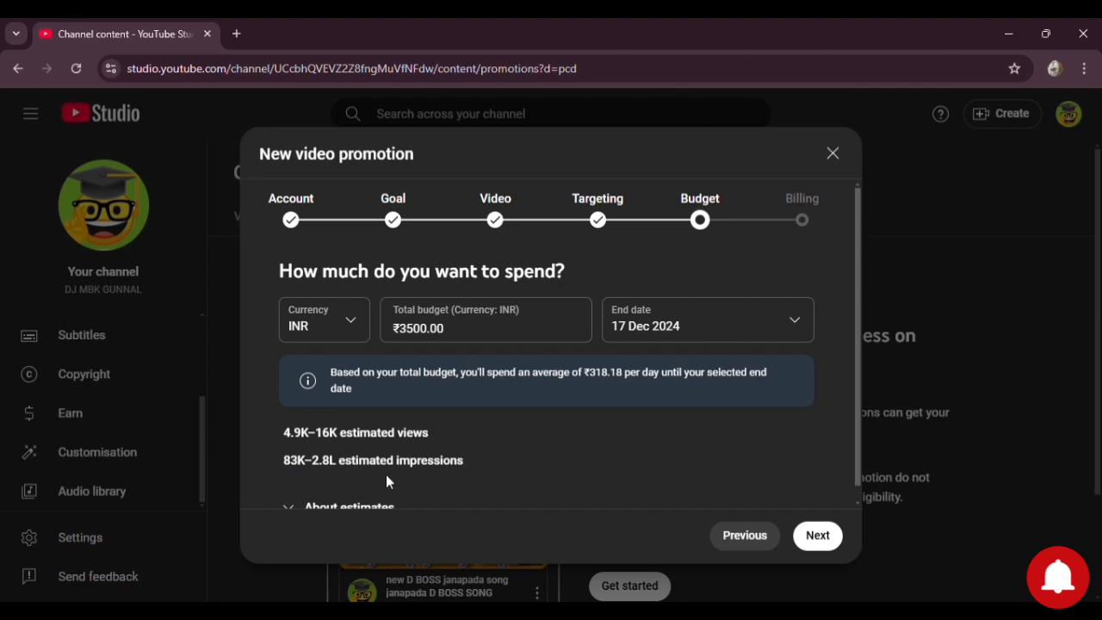
pyautogui.click(775, 320)
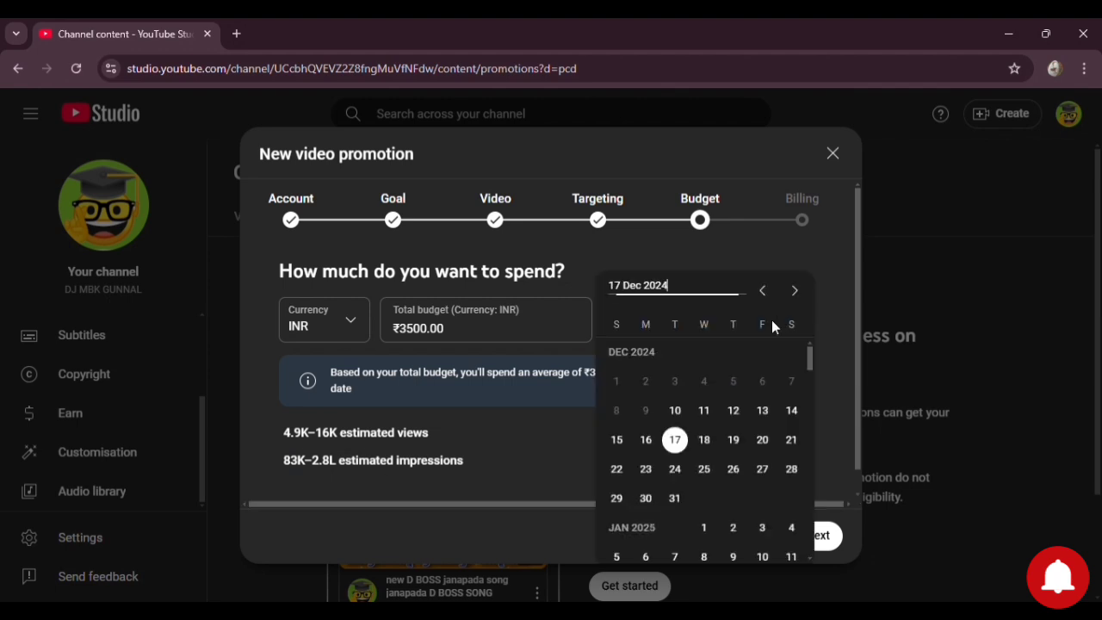
pyautogui.click(675, 499)
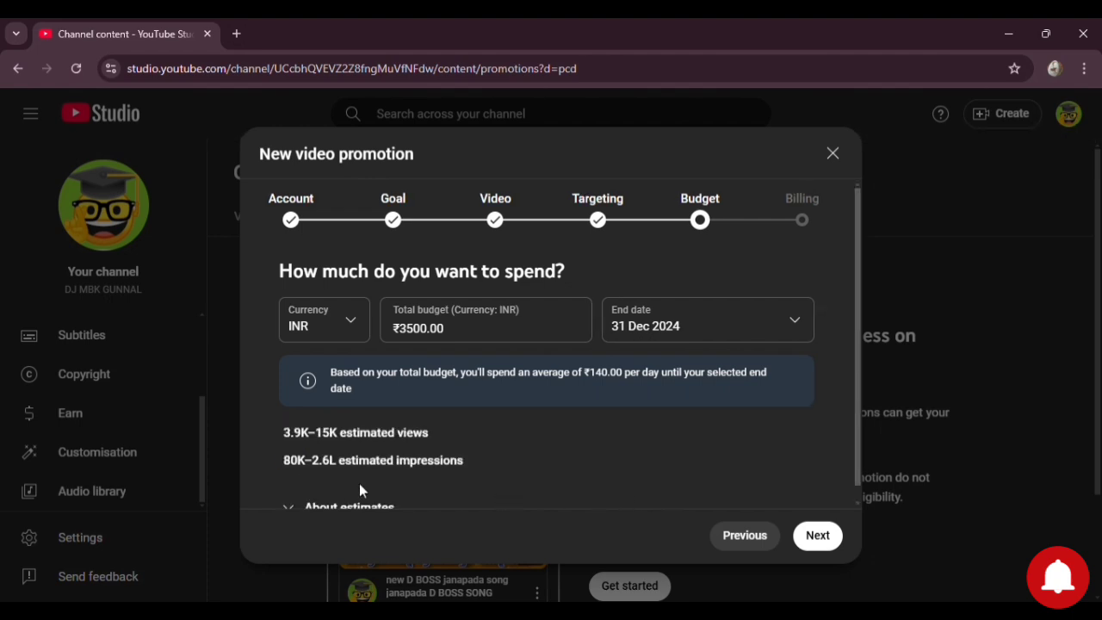
pyautogui.click(758, 325)
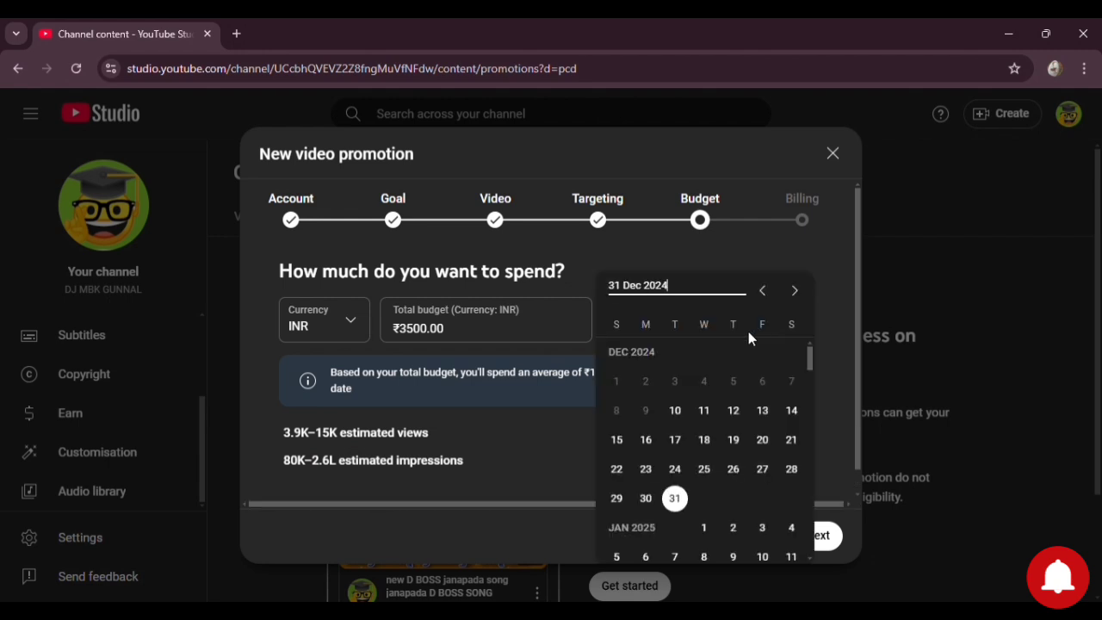
pyautogui.click(676, 441)
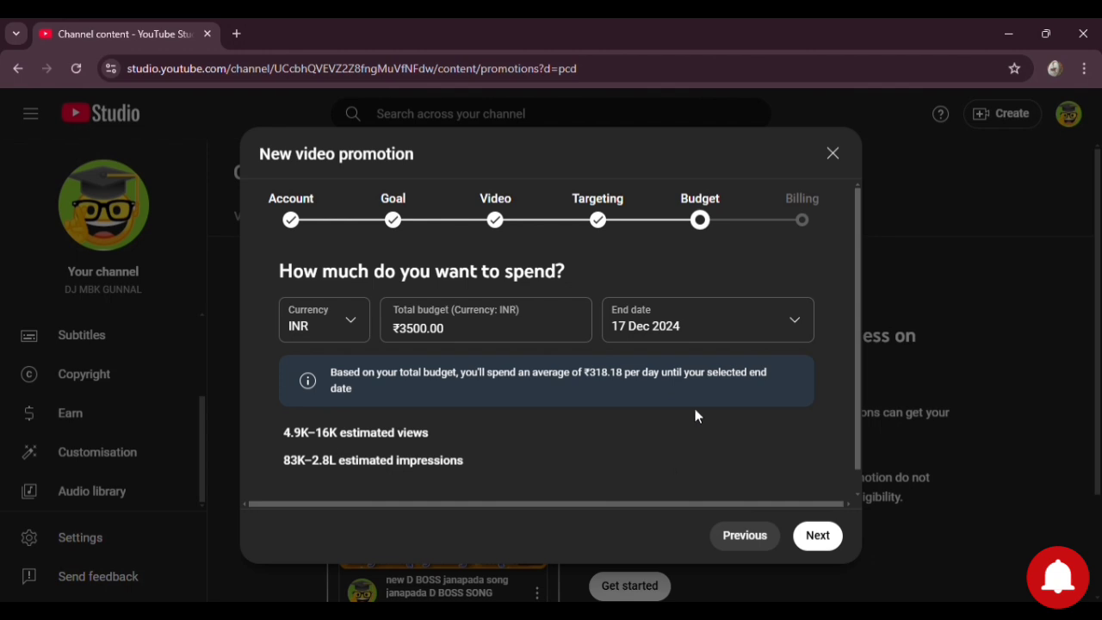
# Set the promotion's end date to 10 Dec 2024.
pyautogui.click(785, 322)
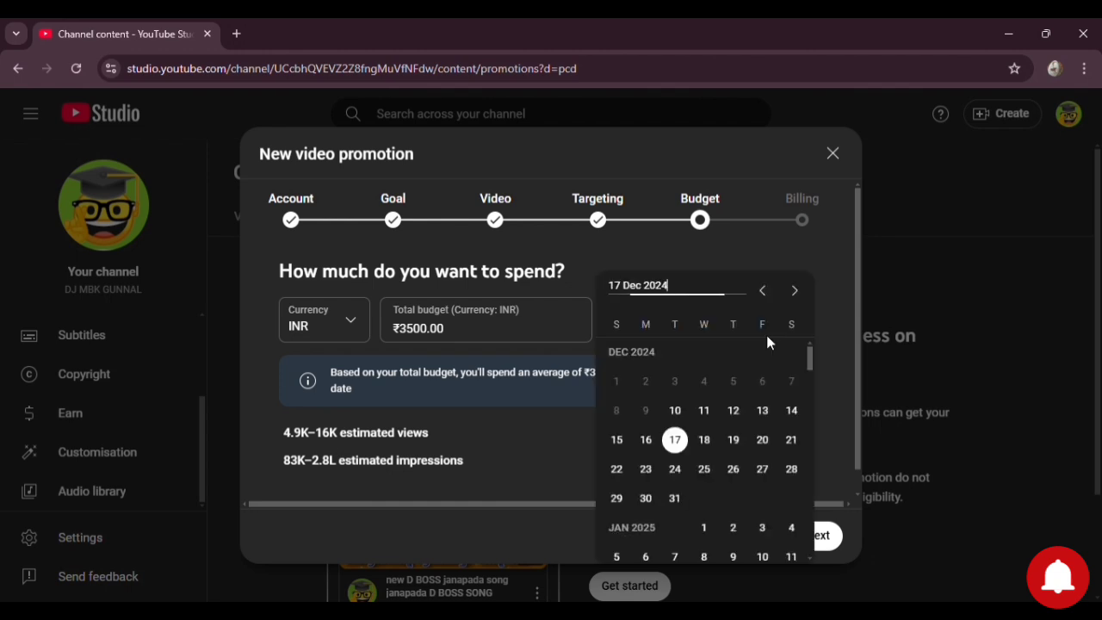
pyautogui.click(680, 413)
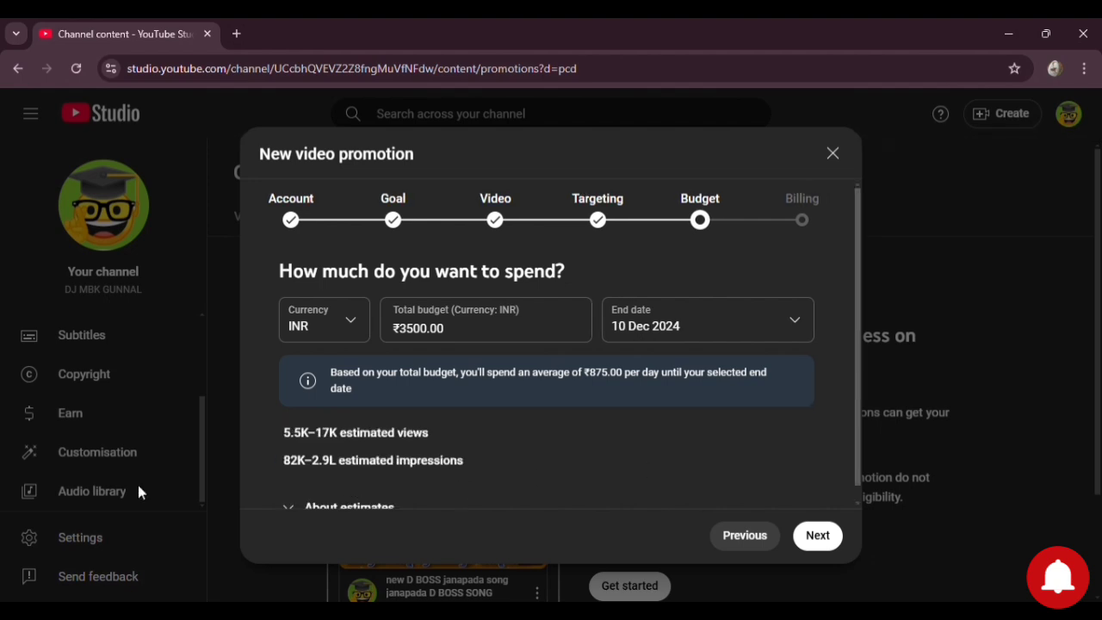
# Read the explanation about the estimates, then submit the budget settings to proceed to billing.
pyautogui.scroll(-1, 255, 505)
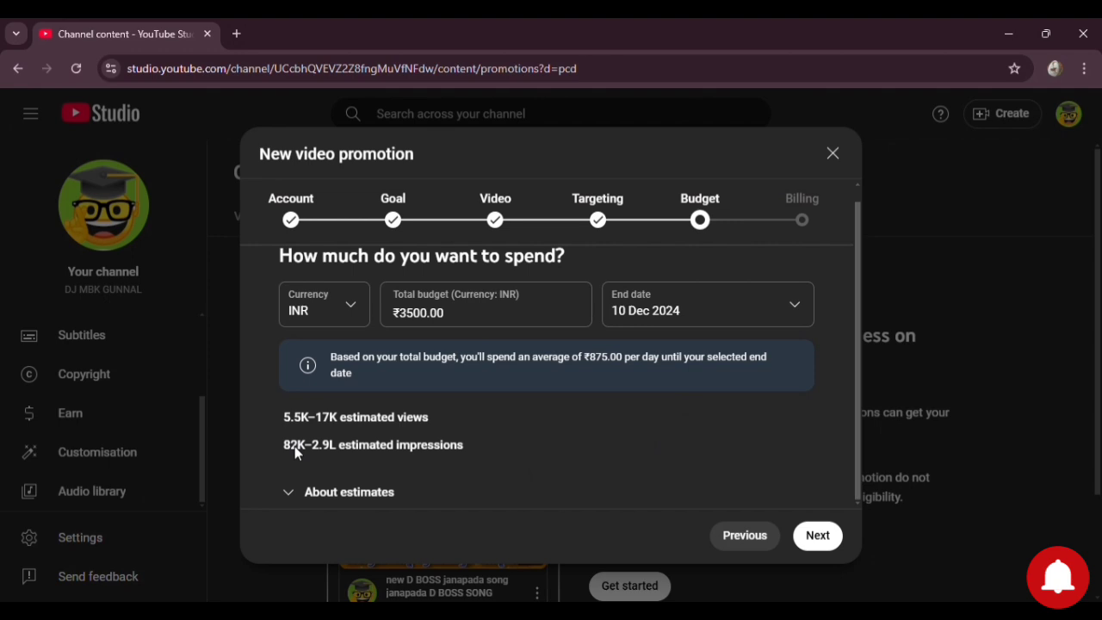
pyautogui.click(293, 493)
pyautogui.scroll(-3, 422, 419)
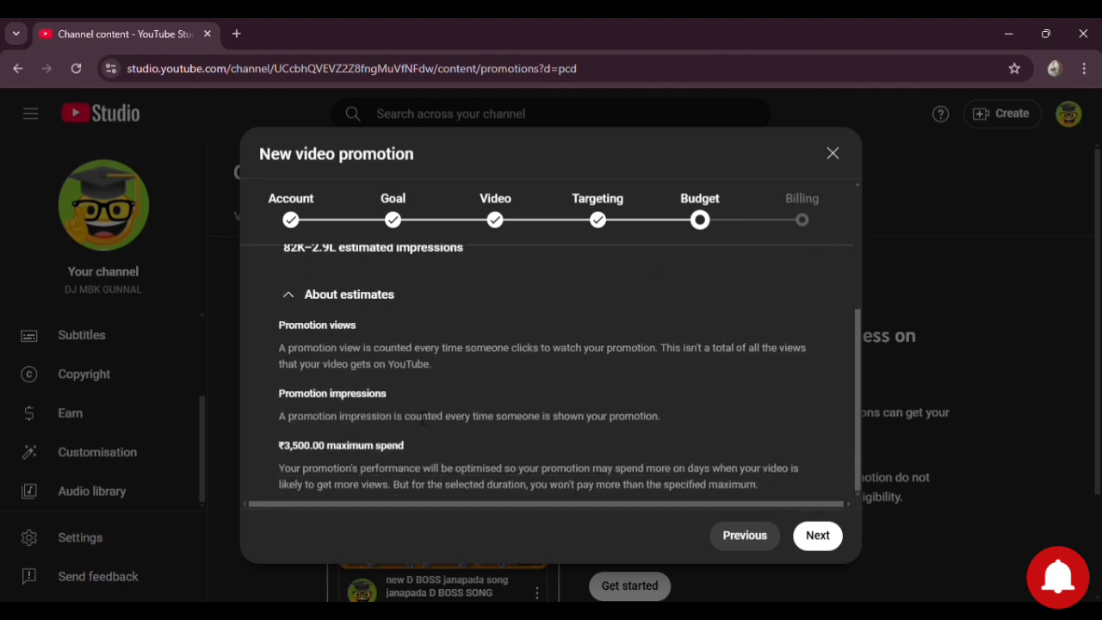
pyautogui.scroll(2, 422, 419)
pyautogui.scroll(-2, 422, 419)
pyautogui.scroll(3, 422, 419)
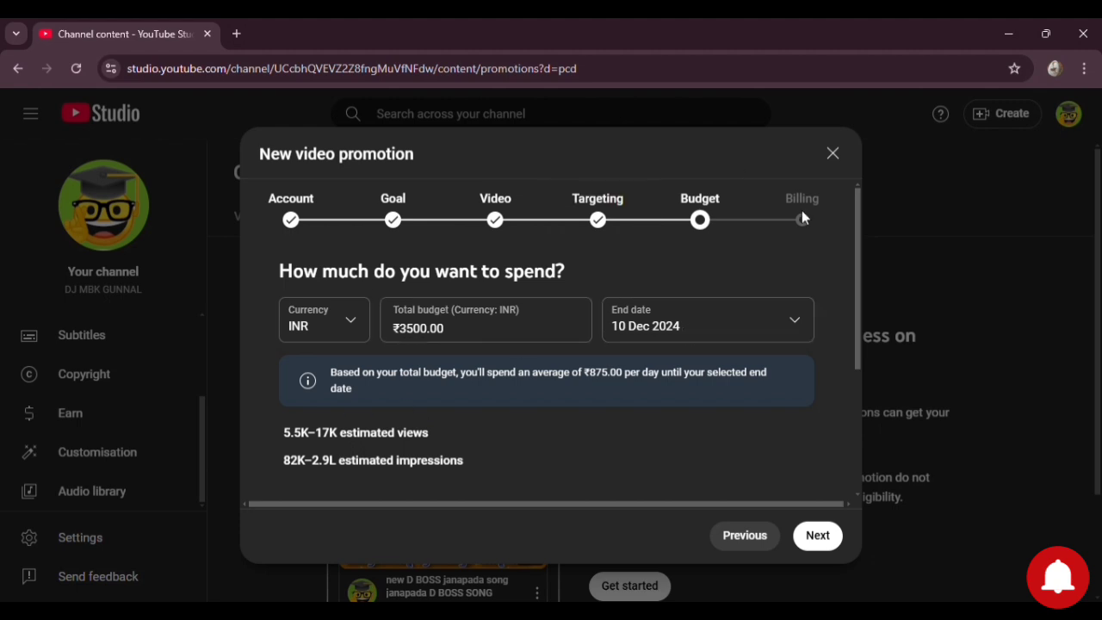
pyautogui.click(822, 531)
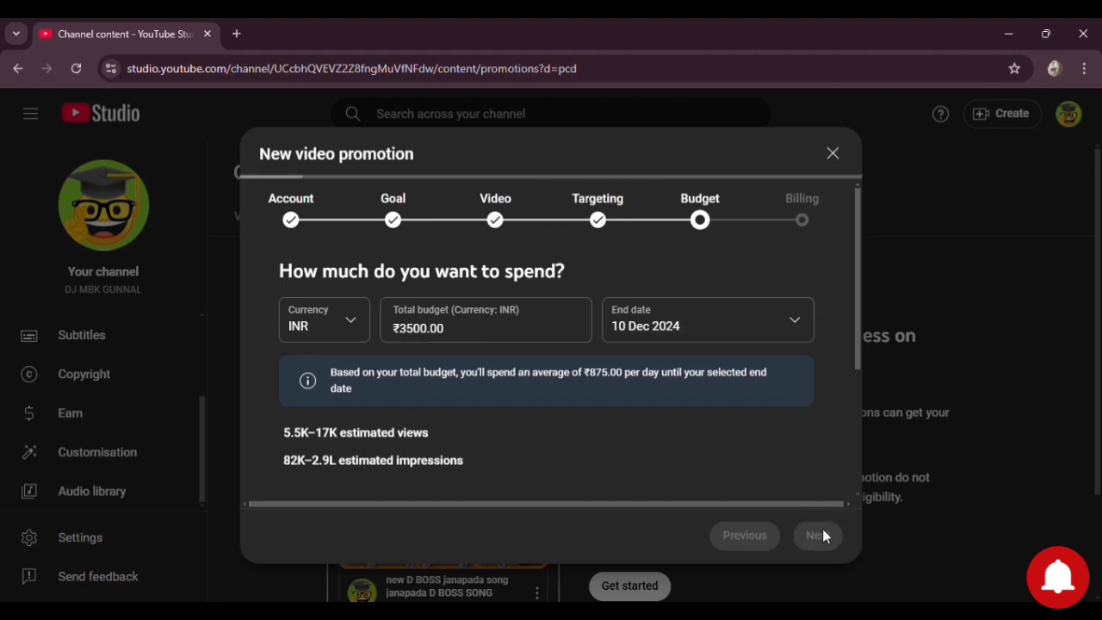